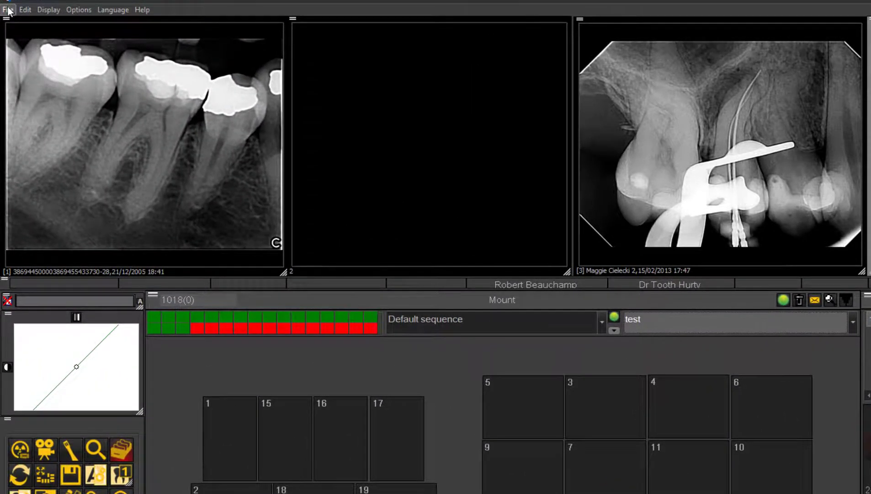
Choose Op.png from the Pictures folder for picture import as a 24-bit color image.
click(8, 10)
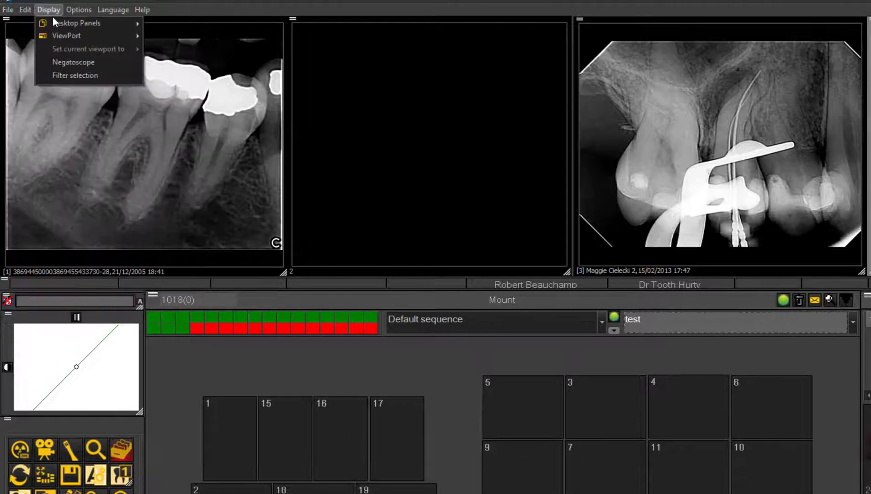
click(20, 22)
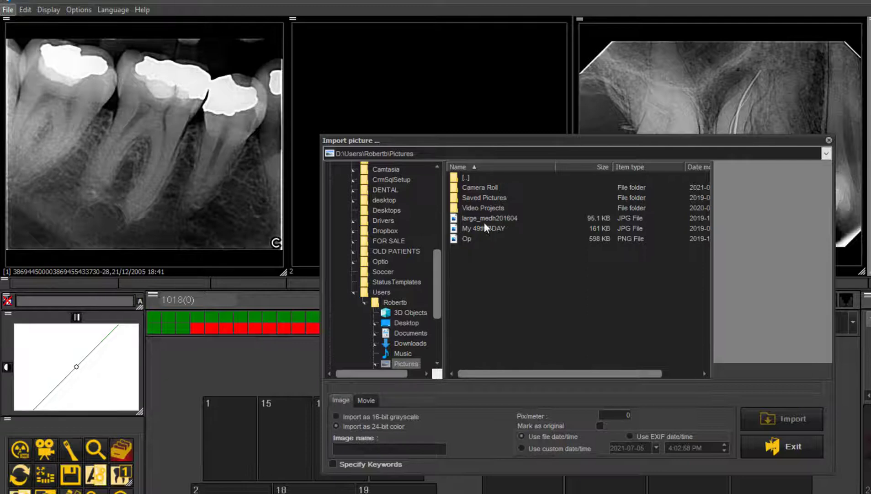
click(459, 238)
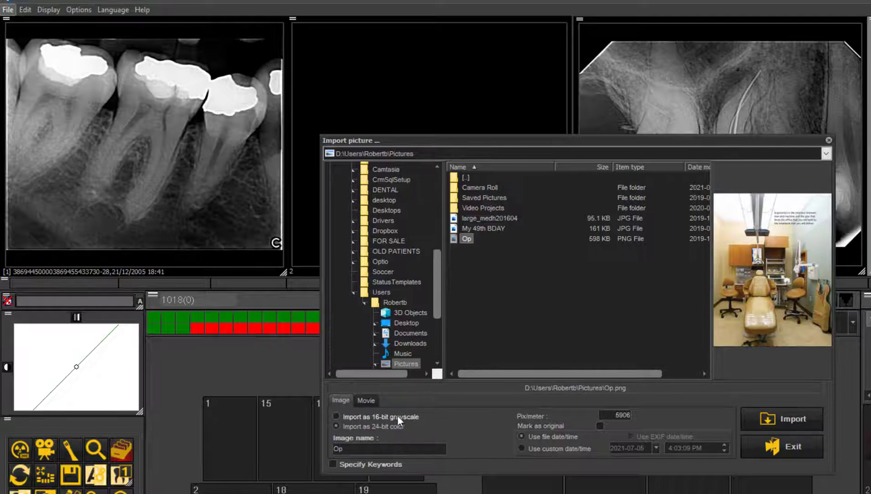
click(348, 416)
click(343, 425)
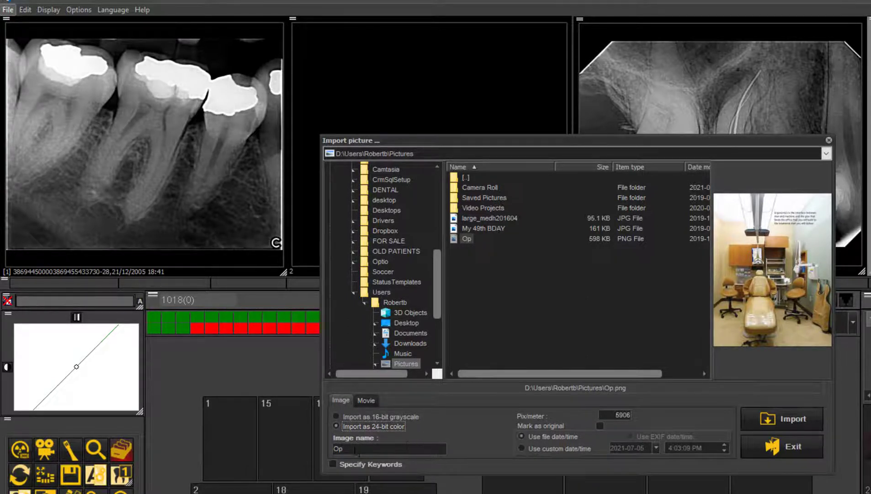
Name the image jhvljhvljhv, set it to use a custom date/time, and import it.
double_click(353, 449)
text(jhvljhvljhv)
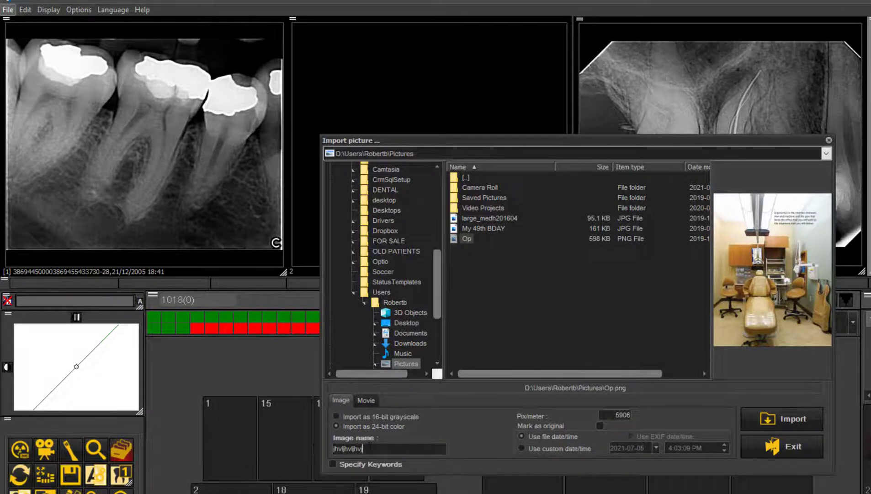
click(542, 450)
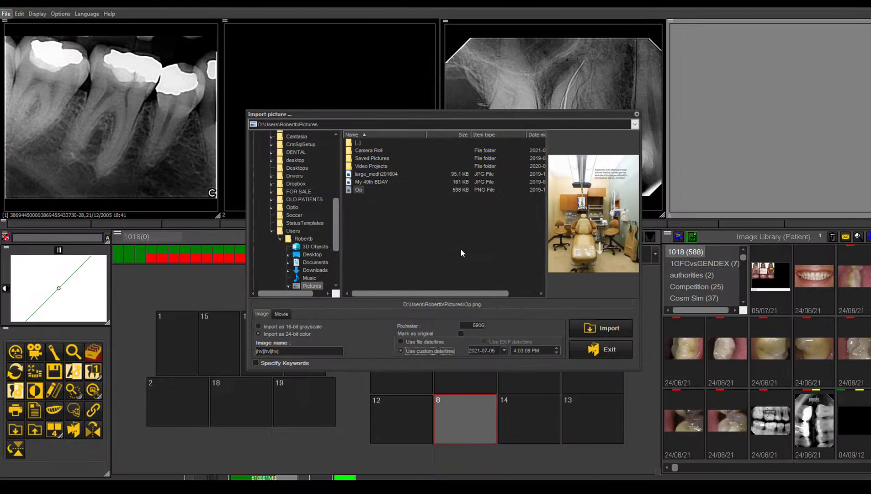
click(608, 328)
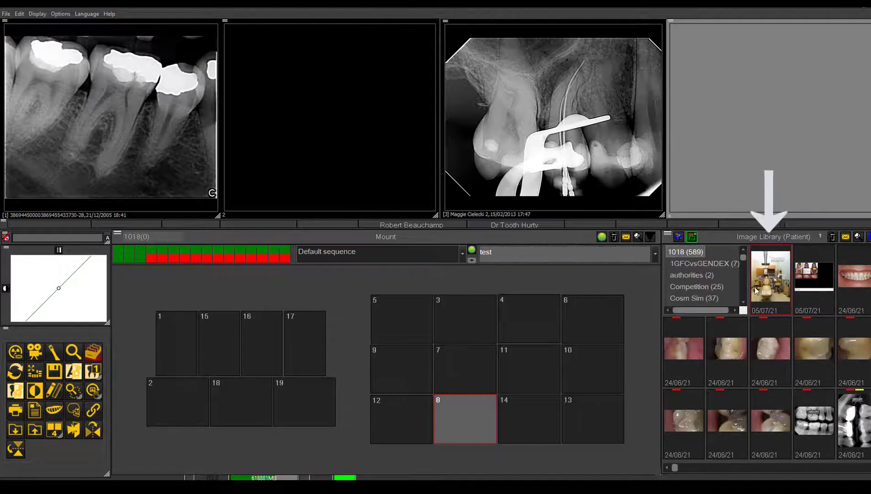
Place the newly imported operatory image from the patient's image library into mount position 17.
click(772, 274)
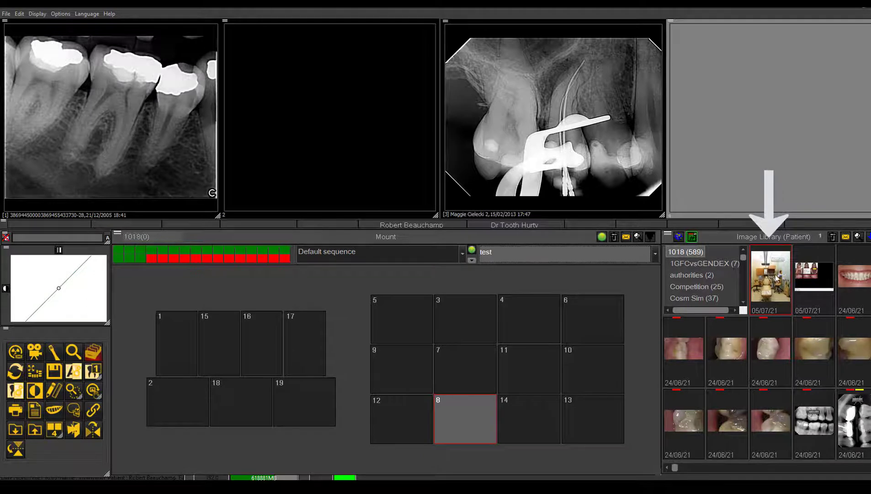
mouse_move(777, 278)
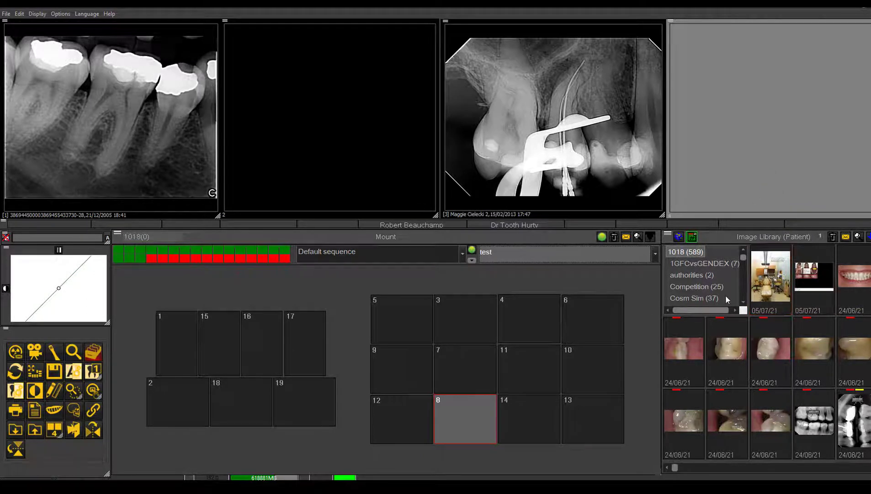
click(767, 300)
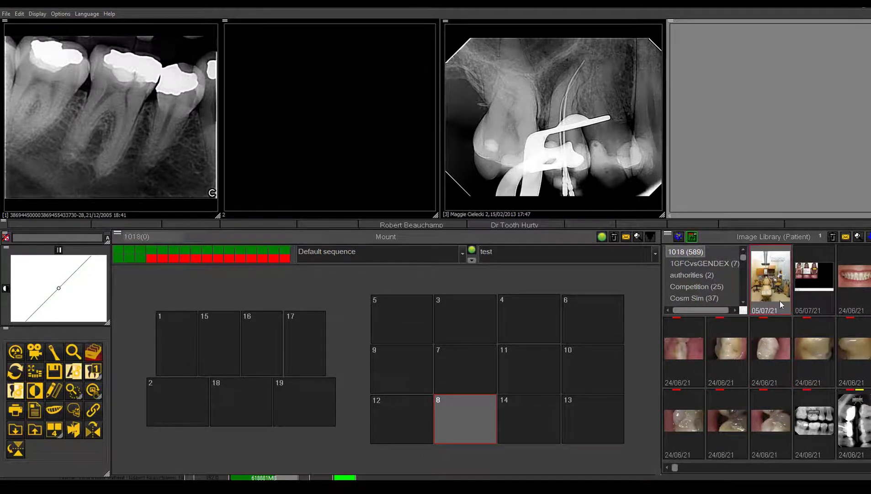
drag(773, 288, 307, 341)
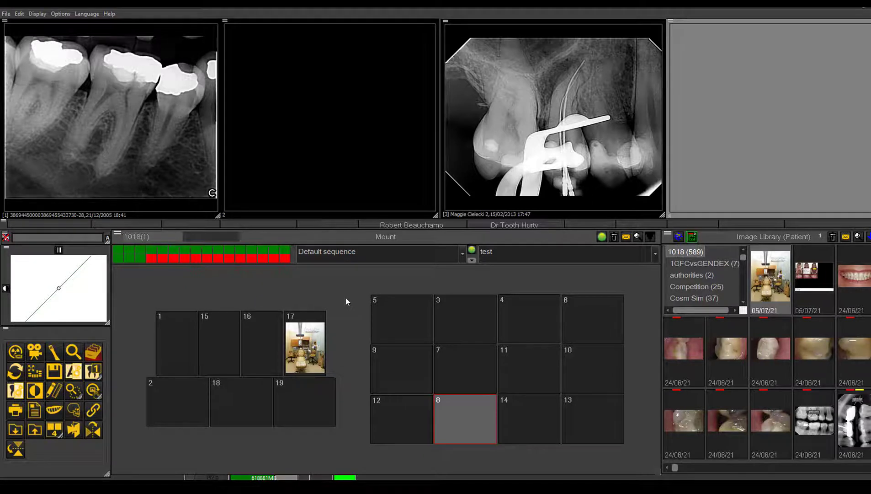
Open the picture directory import and choose the Default sequence with the test mount.
click(6, 14)
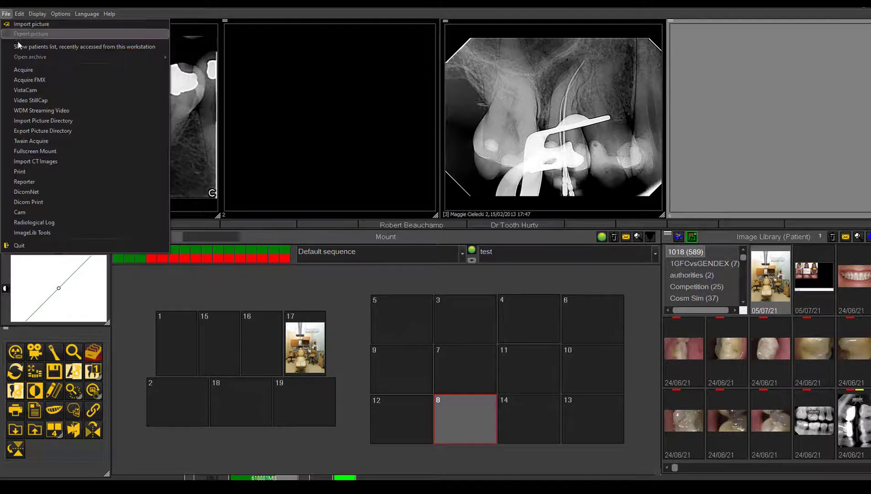
click(34, 121)
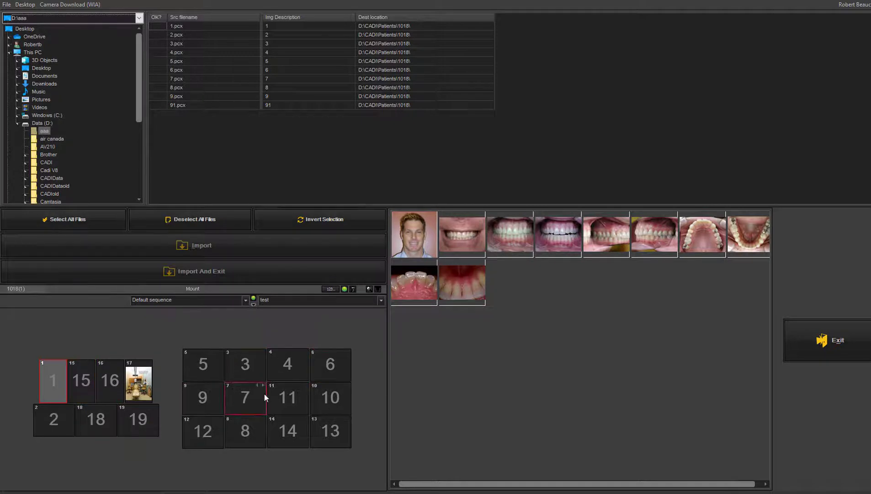
click(247, 303)
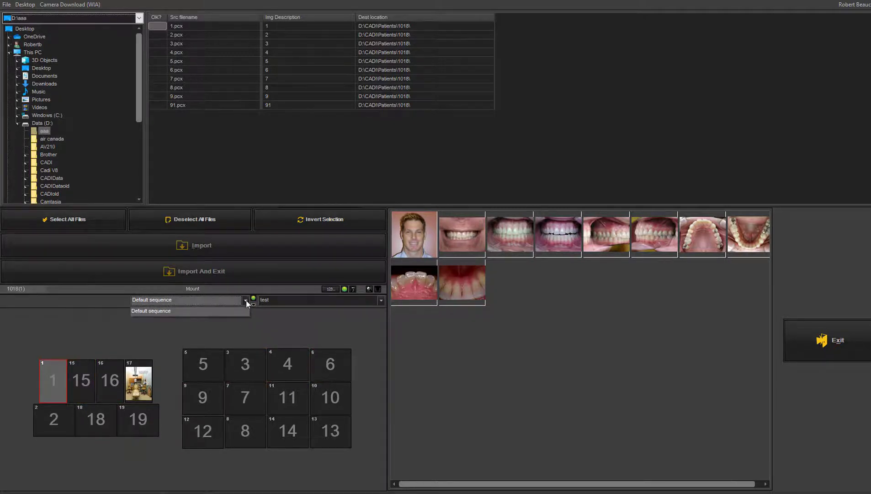
click(246, 307)
click(381, 300)
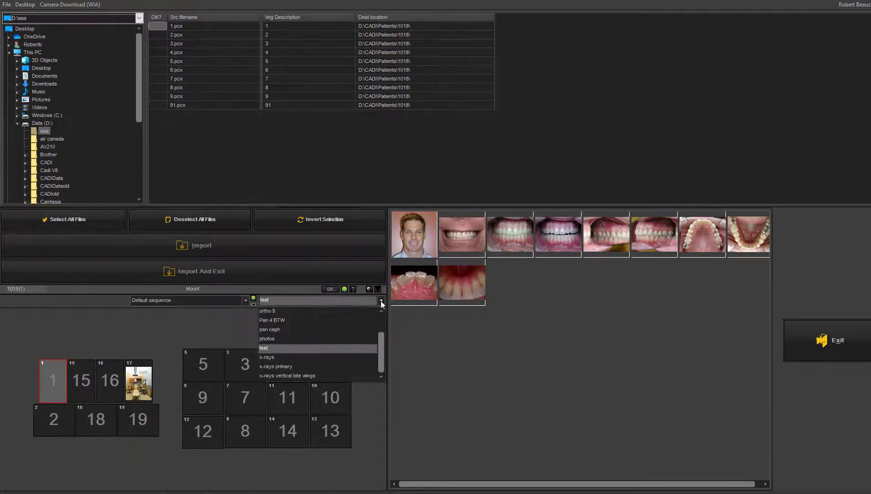
click(316, 349)
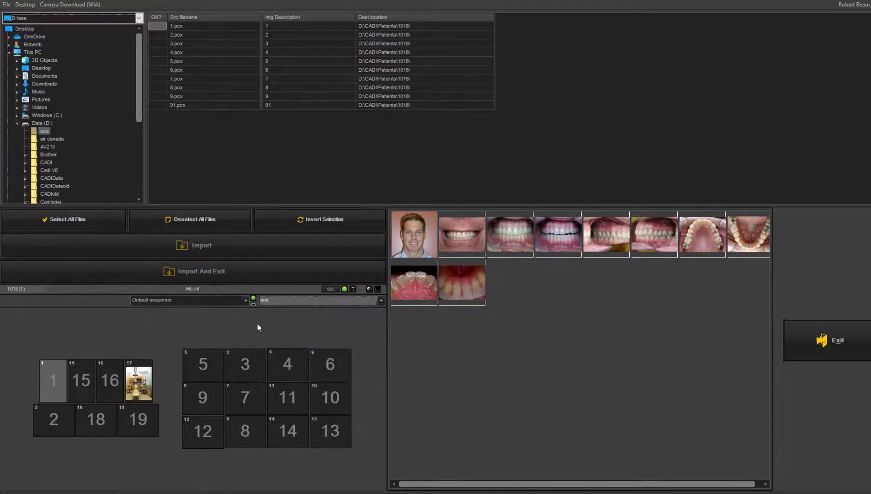
Starting at mount position 1, select all picture files in the aaa folder, import them and exit the import.
click(58, 393)
click(72, 222)
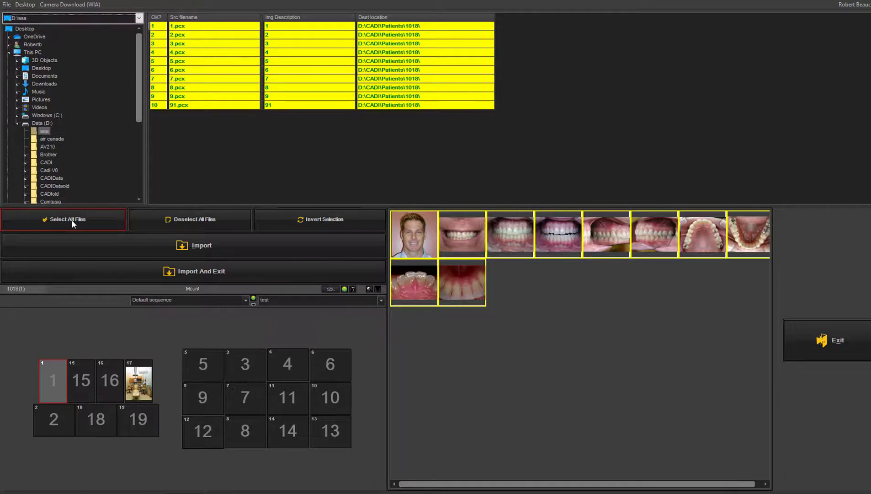
click(148, 265)
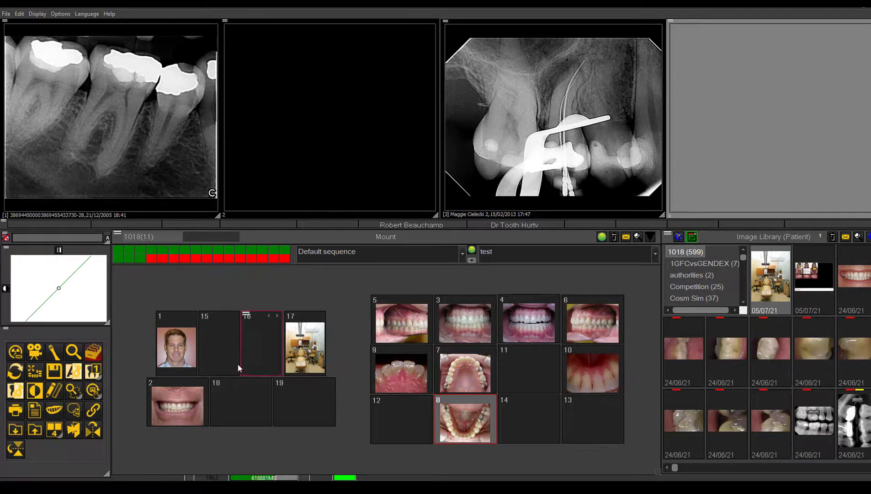
Open the portrait from mount position 1 full-screen and page through the mounted images.
double_click(184, 346)
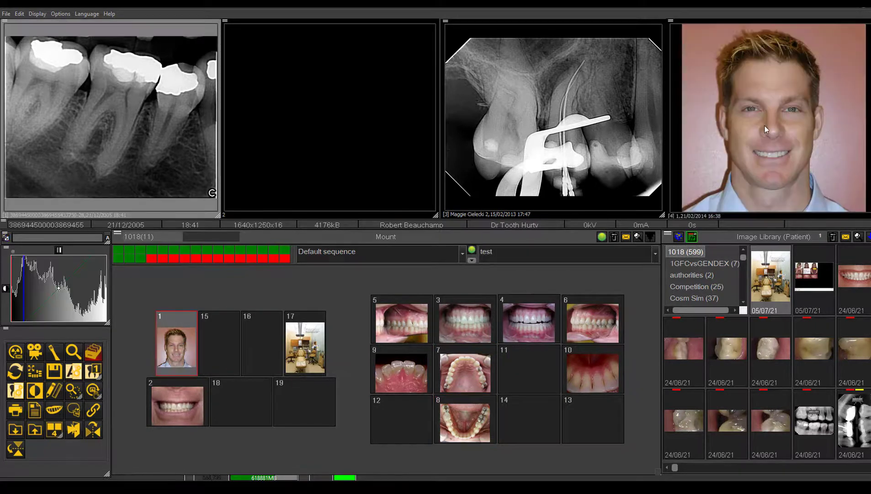
double_click(765, 125)
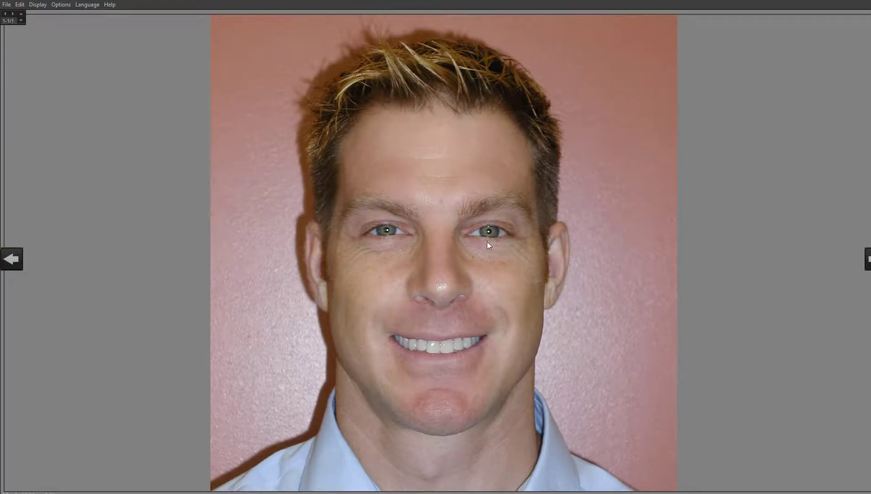
click(868, 259)
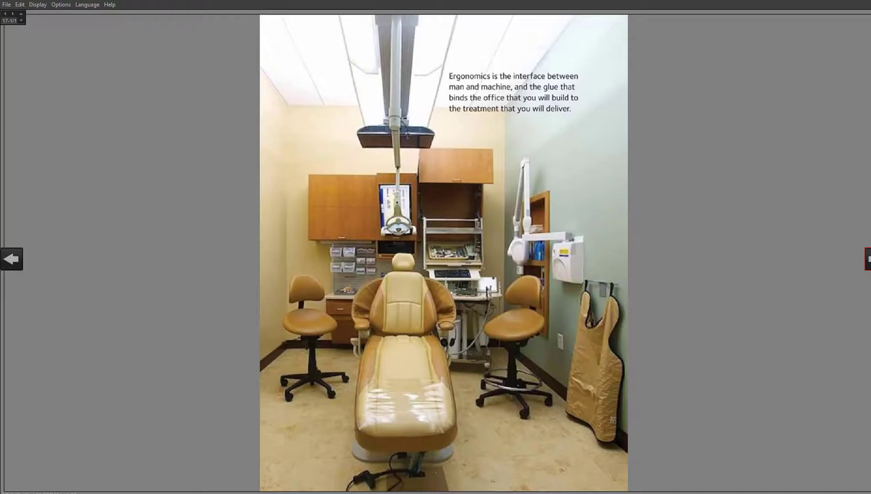
click(868, 259)
click(868, 259)
click(868, 258)
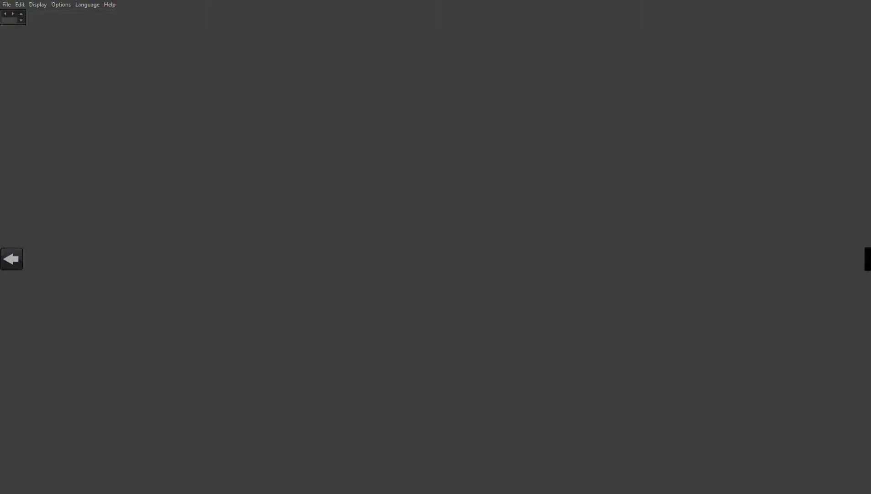
click(868, 259)
click(868, 259)
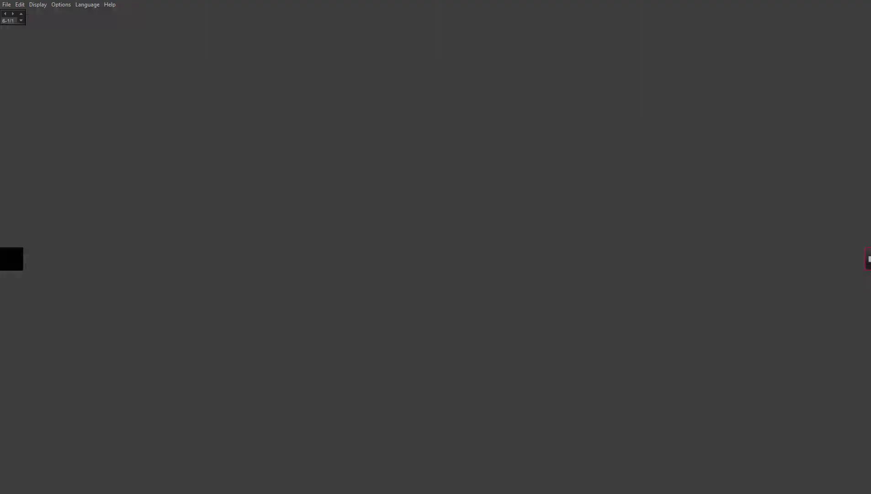
click(869, 259)
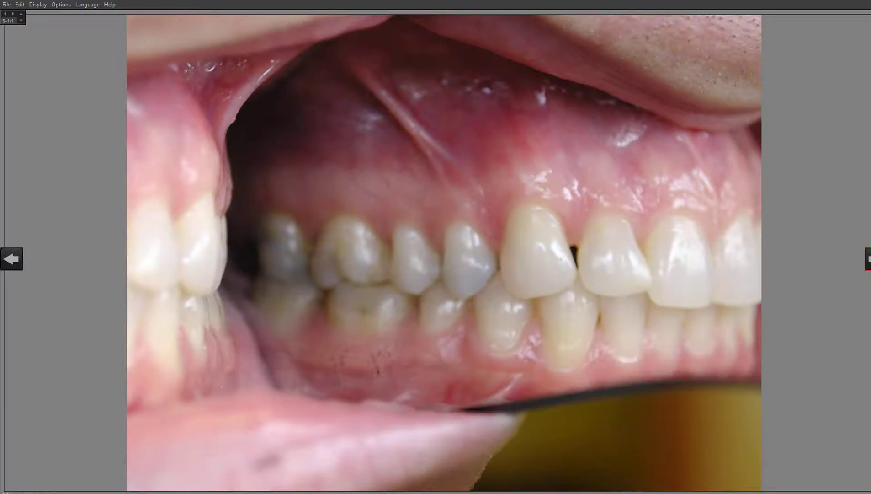
click(869, 258)
click(868, 259)
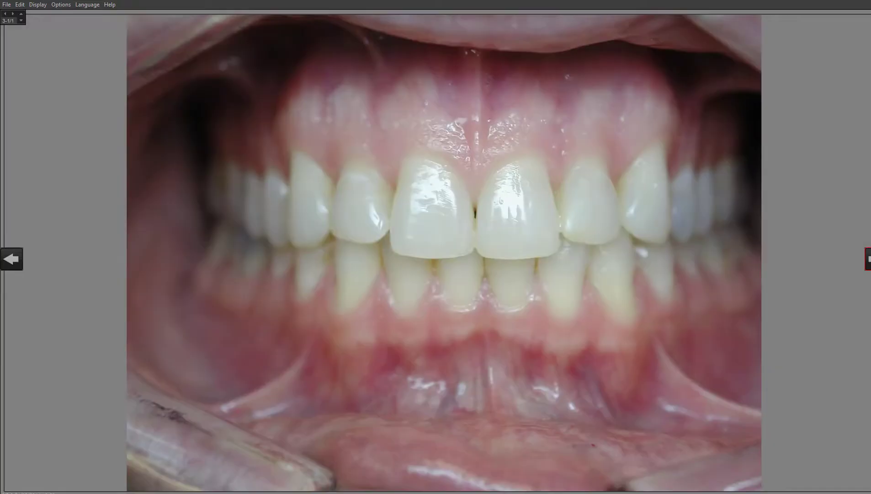
click(868, 258)
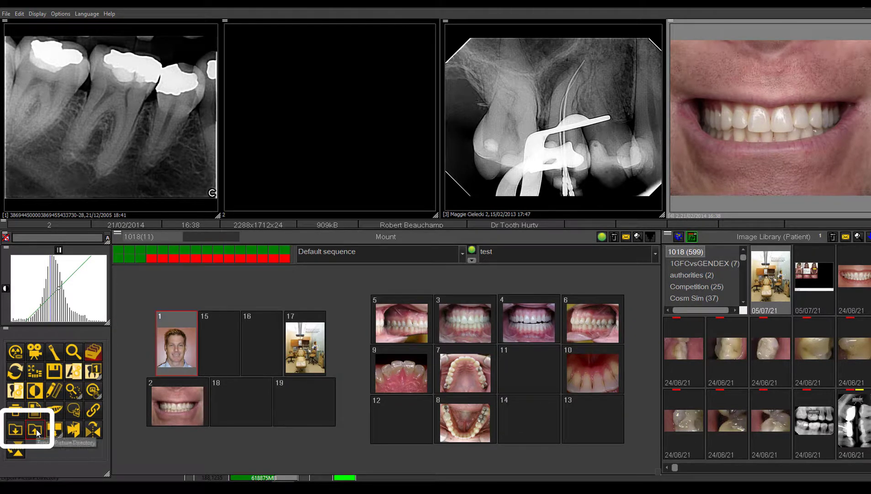
Open the picture directory import again and leave it without importing anything.
click(16, 431)
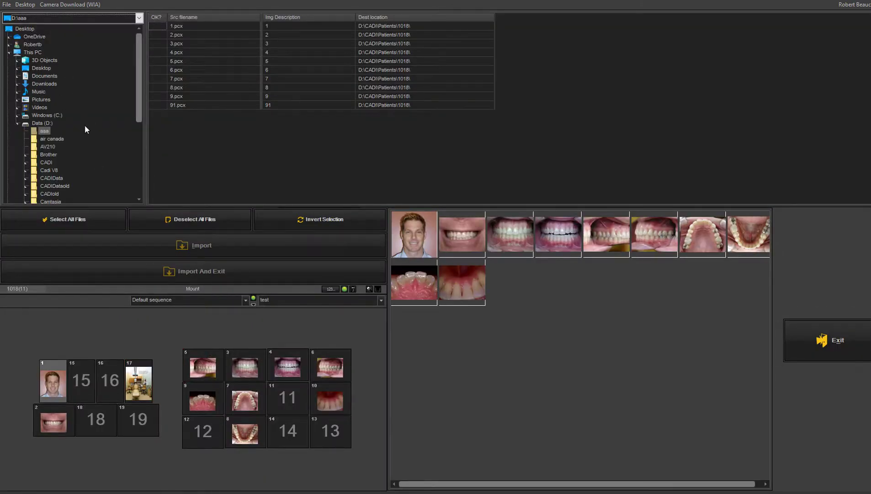
click(847, 343)
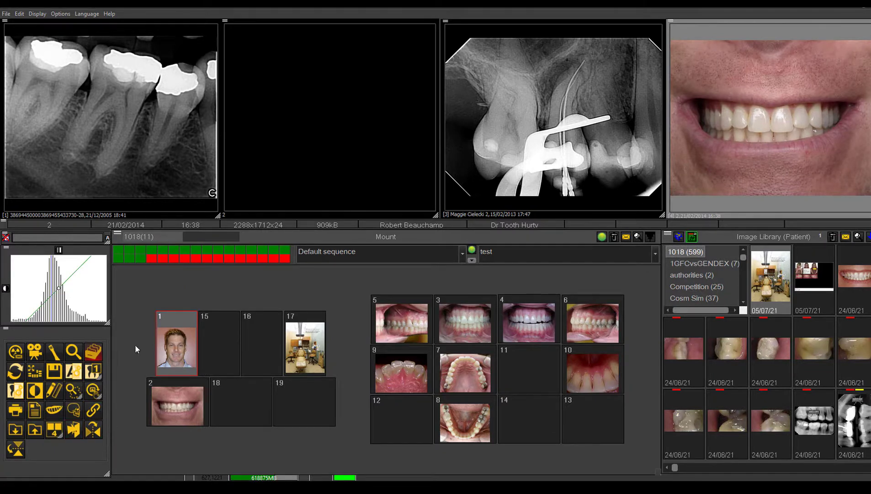
click(6, 13)
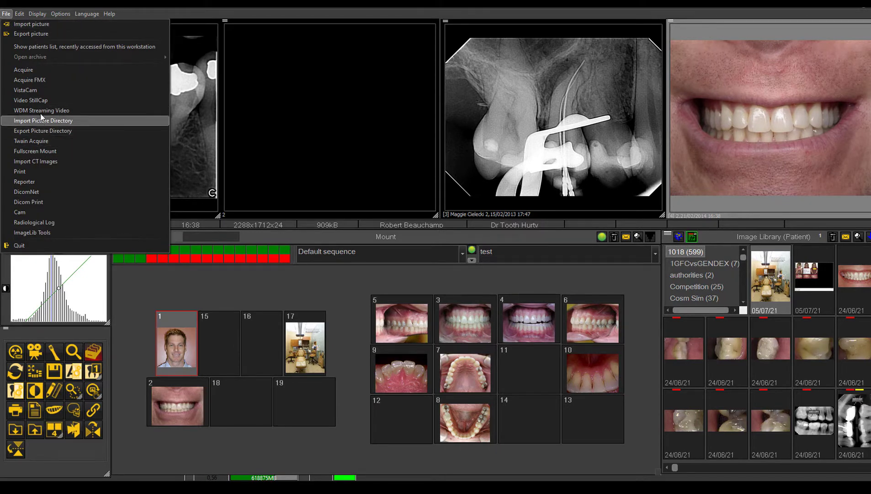
click(49, 450)
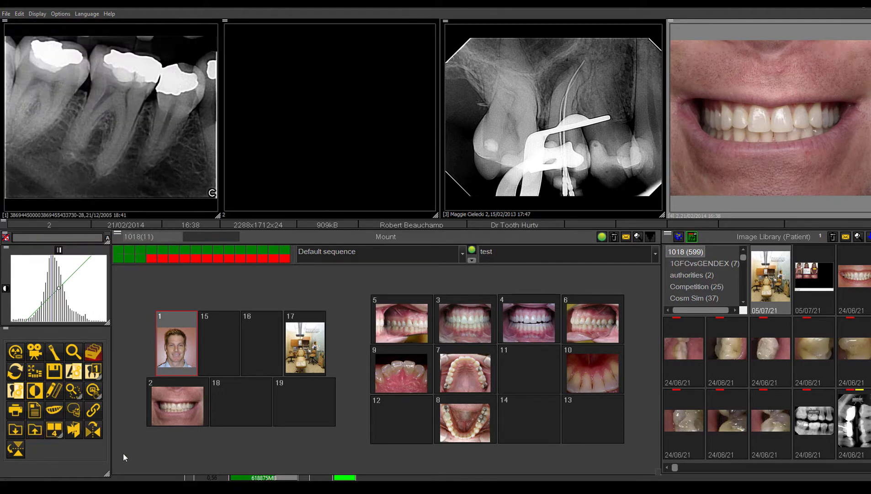